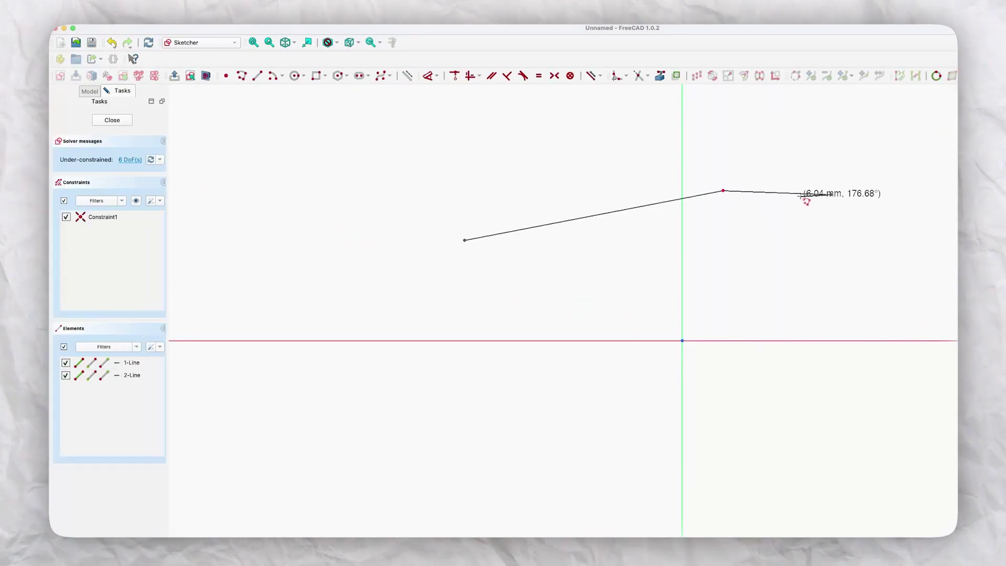
- Place the last two polygon corners, close the outline, and pad the sketch into a block
{"action": "left_click", "coordinate": [784, 415]}
{"action": "left_click", "coordinate": [556, 390]}
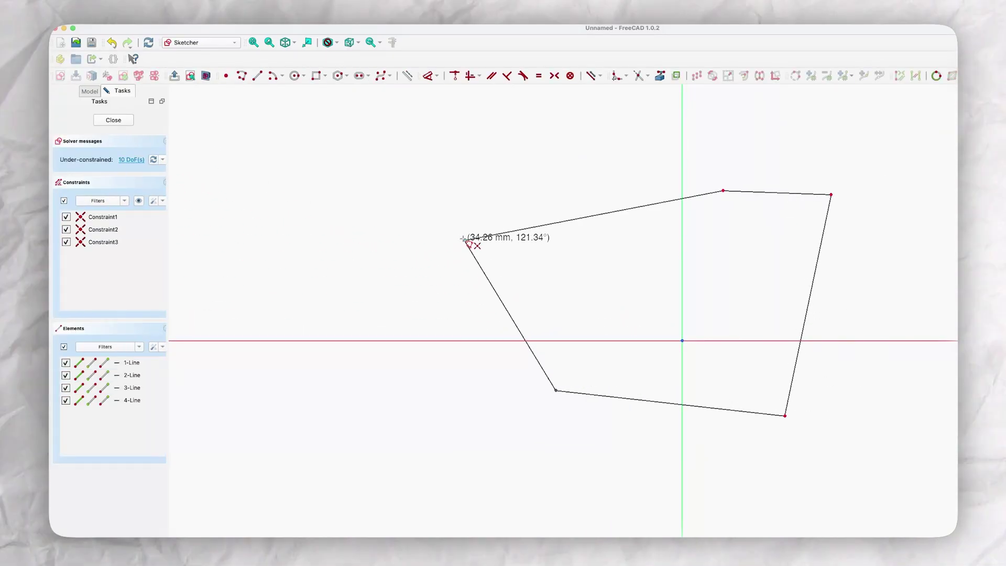
{"action": "left_click", "coordinate": [465, 240]}
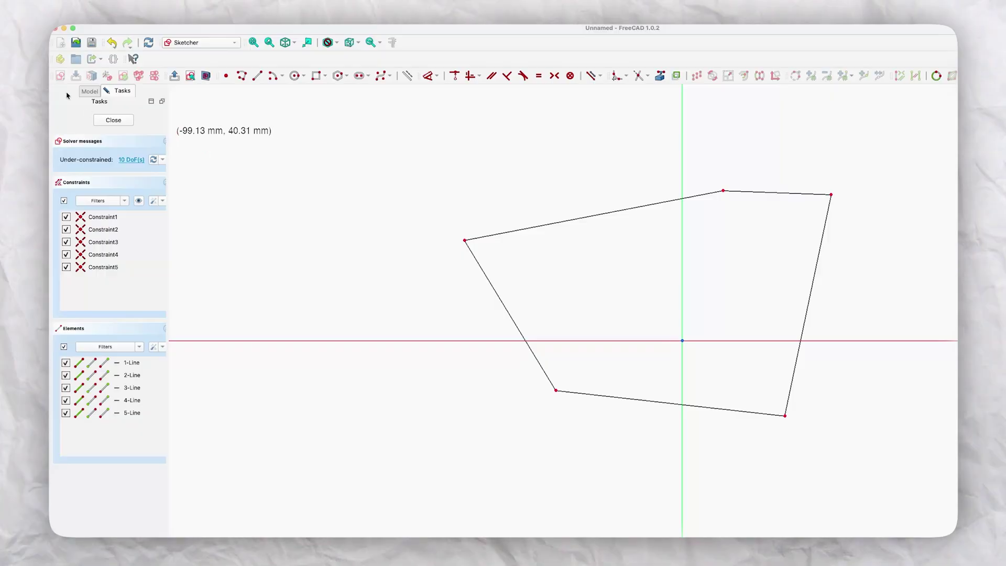
{"action": "left_click", "coordinate": [113, 120]}
{"action": "left_click", "coordinate": [60, 75]}
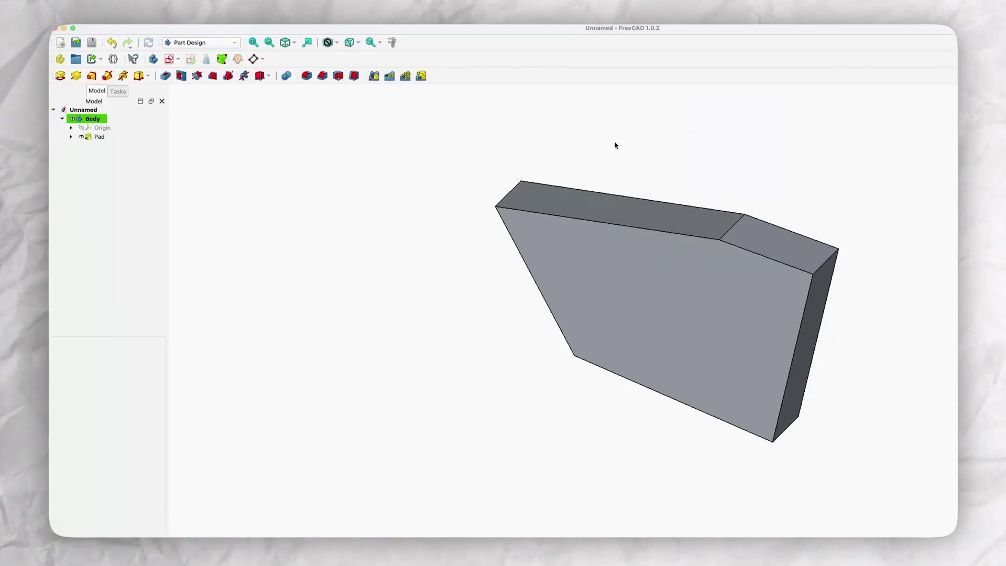
{"action": "middle_click_drag", "start_coordinate": [616, 145], "coordinate": [588, 342]}
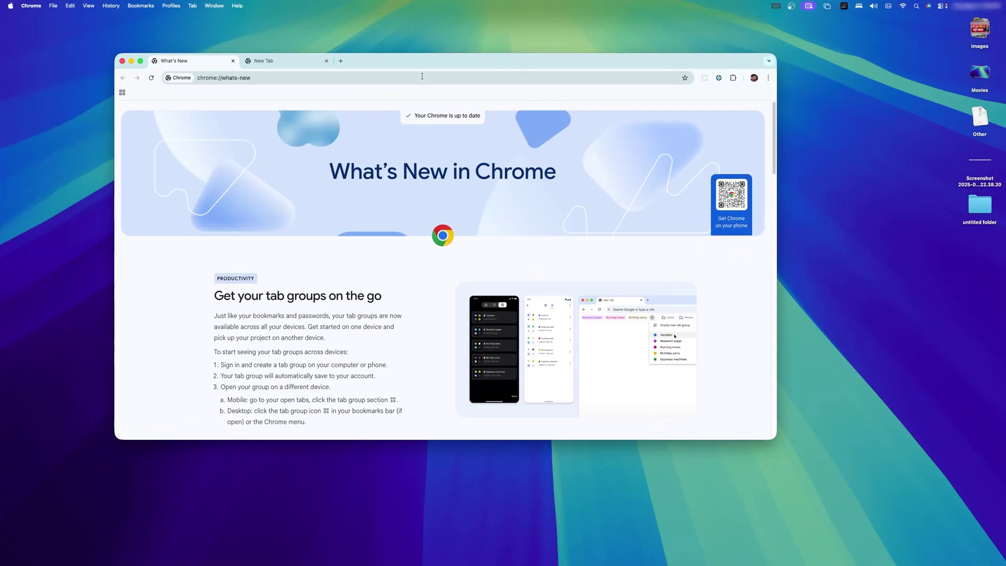
- Close the blank New Tab and load freecad.org from the address bar
{"action": "left_click", "coordinate": [319, 62]}
{"action": "left_click", "coordinate": [326, 61]}
{"action": "left_click", "coordinate": [303, 79]}
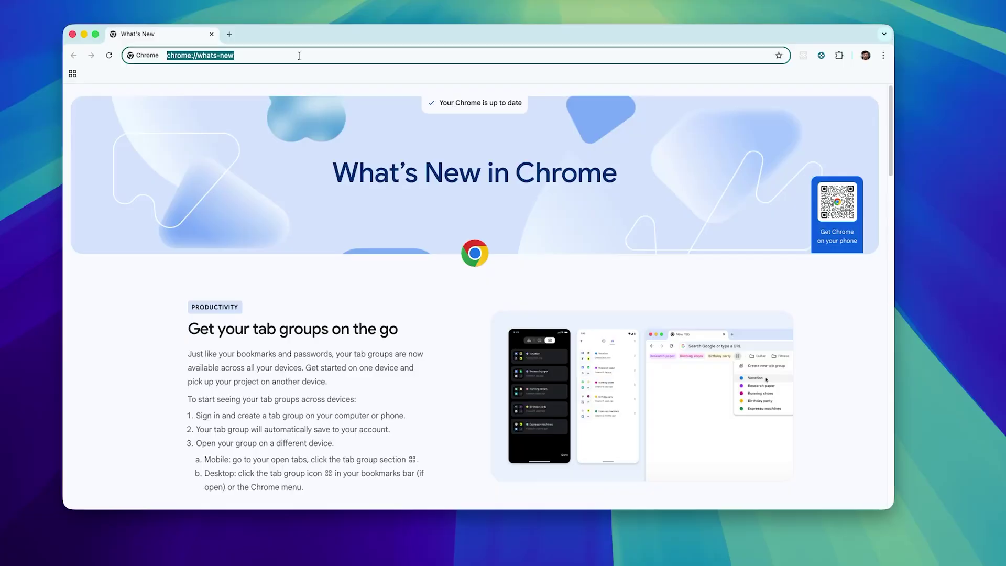
{"action": "type", "text": "fre"}
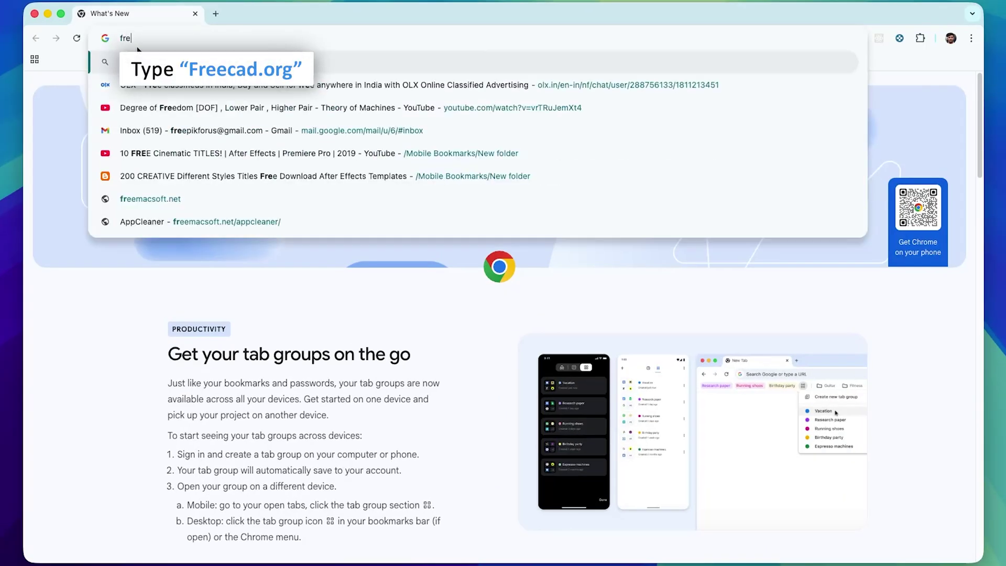
{"action": "type", "text": "eca"}
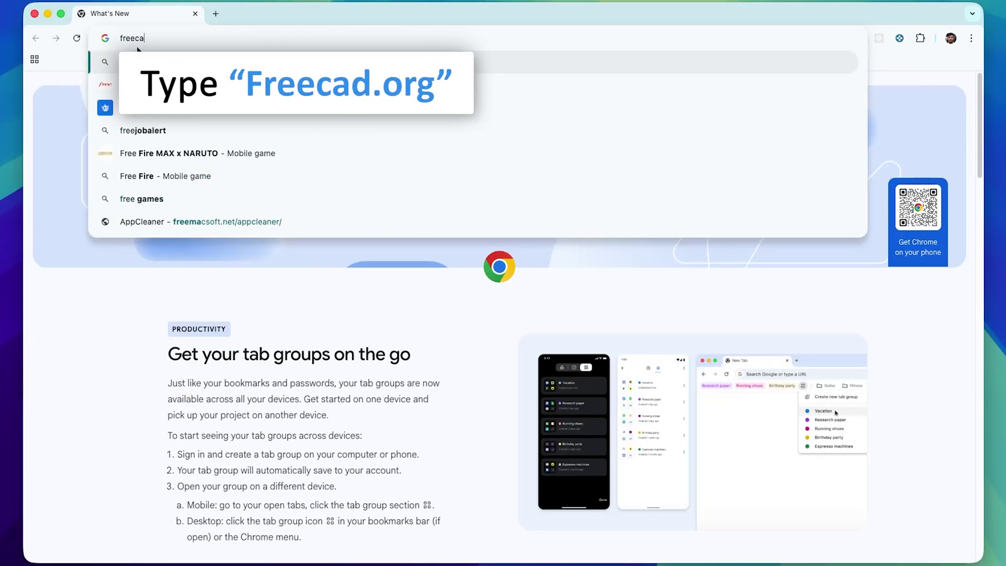
{"action": "type", "text": "d.org"}
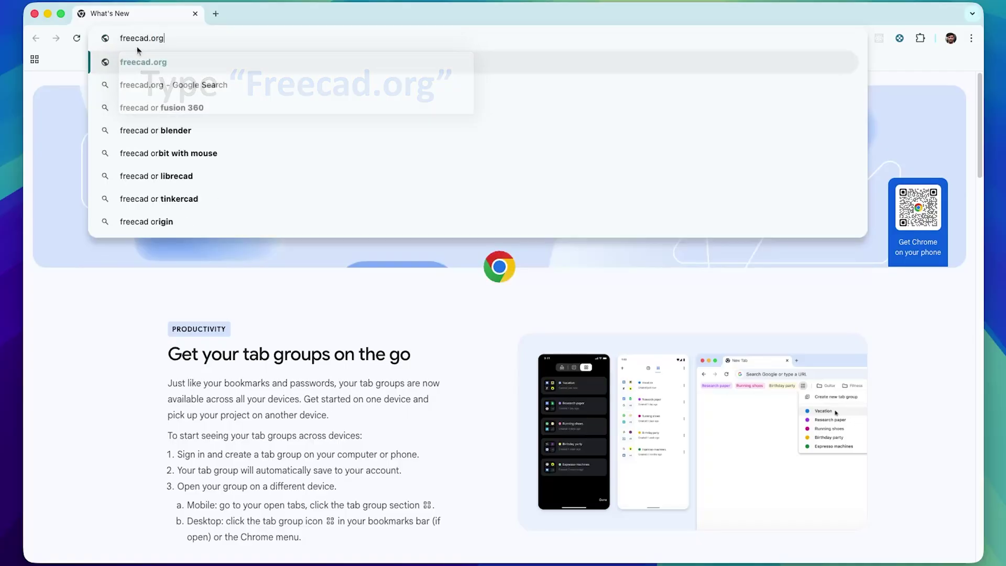
{"action": "key", "text": "Return"}
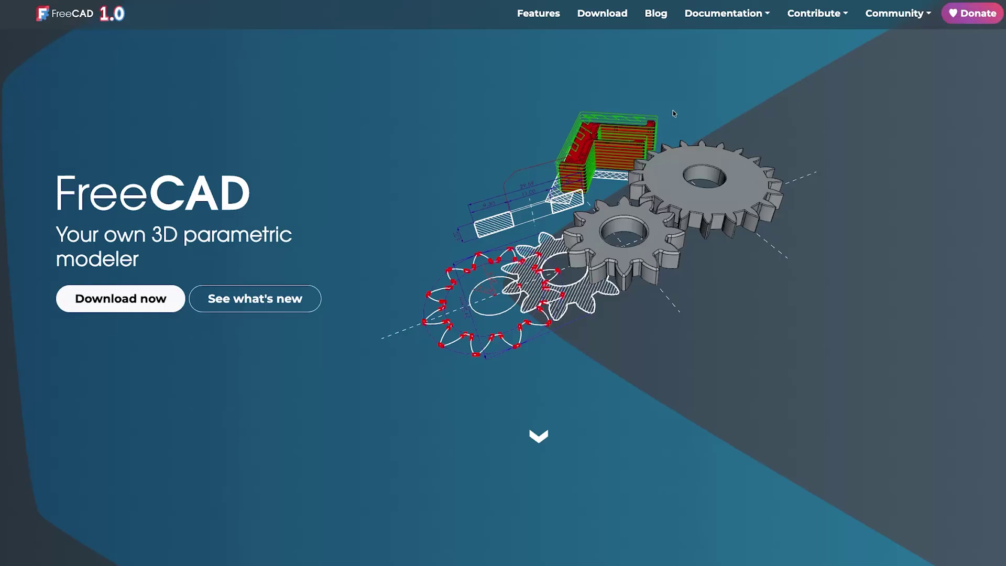
{"action": "left_click", "coordinate": [955, 17]}
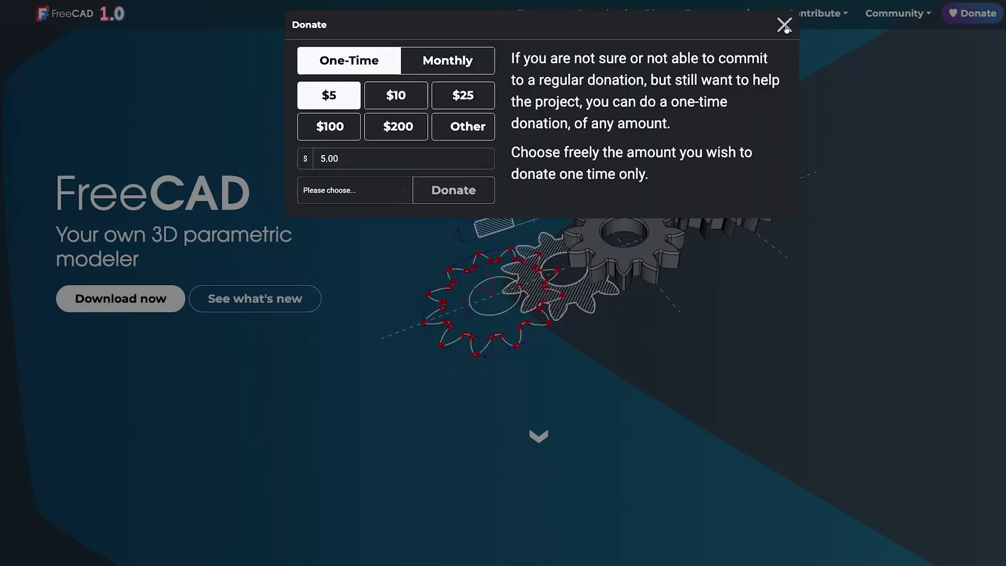
{"action": "left_click", "coordinate": [785, 26]}
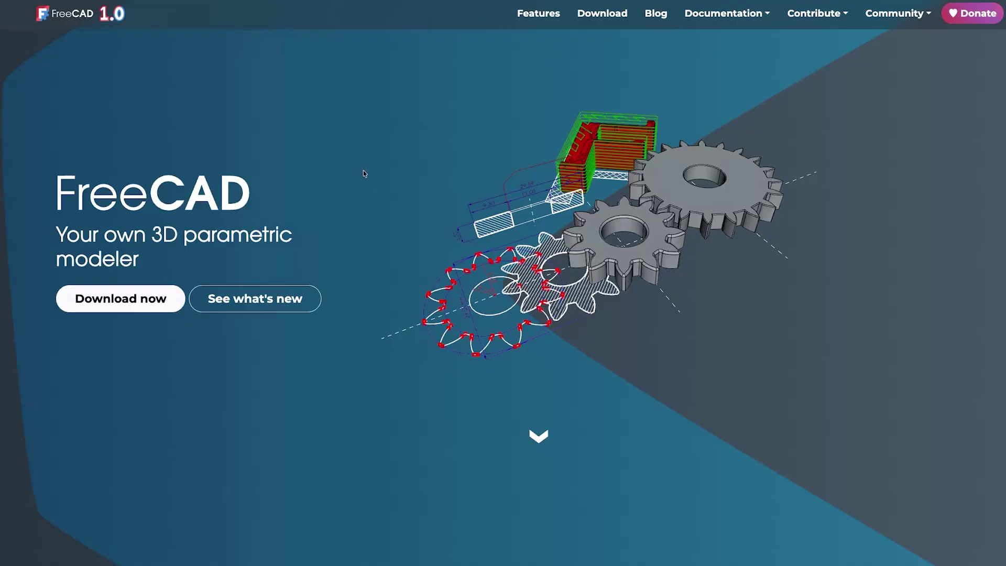
- Start downloading the Mac Apple Silicon build from the FreeCAD download page
{"action": "left_click", "coordinate": [141, 298]}
{"action": "scroll", "coordinate": [646, 210], "scroll_direction": "down", "scroll_amount": 3}
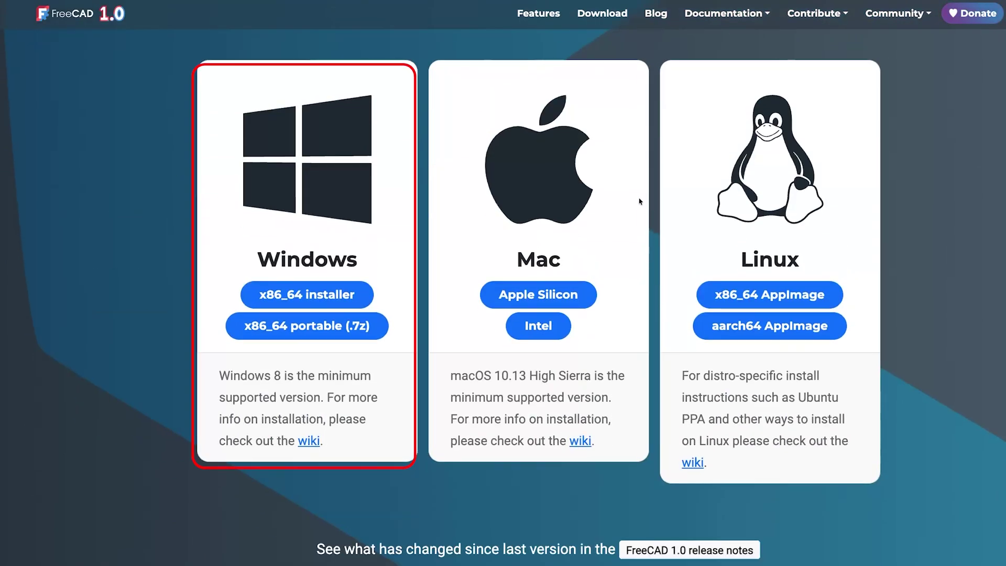
{"action": "left_click", "coordinate": [534, 295]}
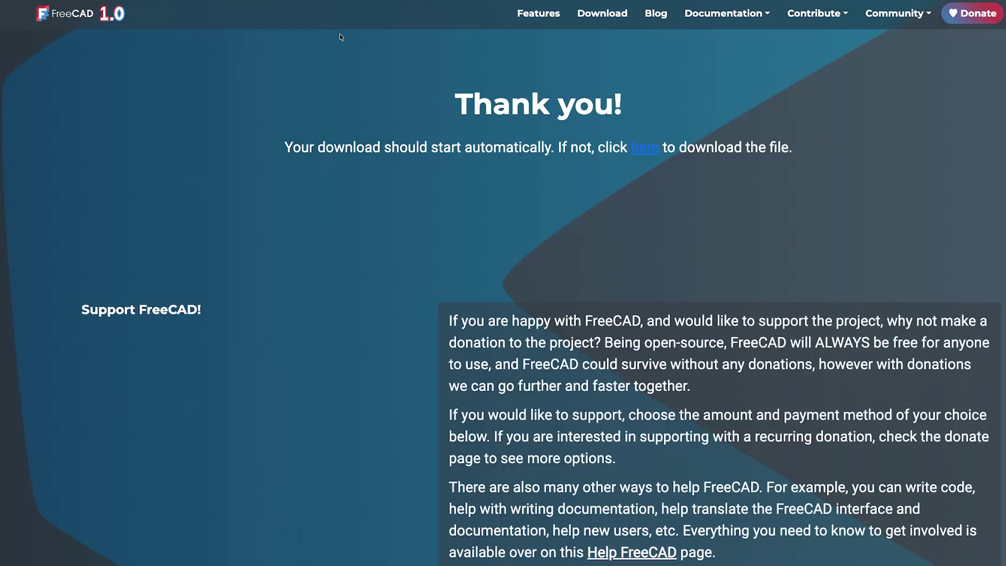
- Reveal the downloaded FreeCAD .dmg in Finder from Chrome's downloads list
{"action": "key", "text": "alt+Left"}
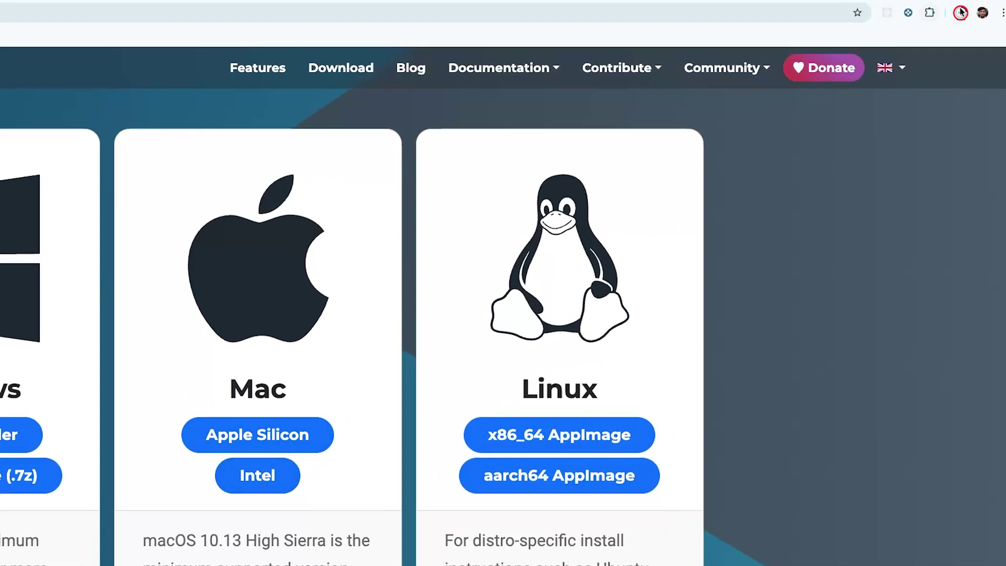
{"action": "left_click", "coordinate": [961, 12]}
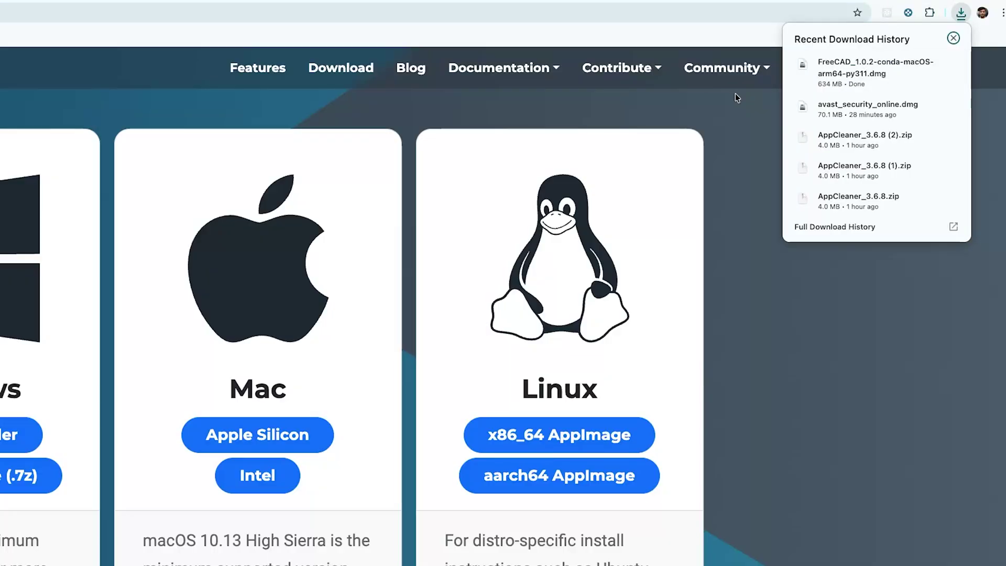
{"action": "mouse_move", "coordinate": [803, 85]}
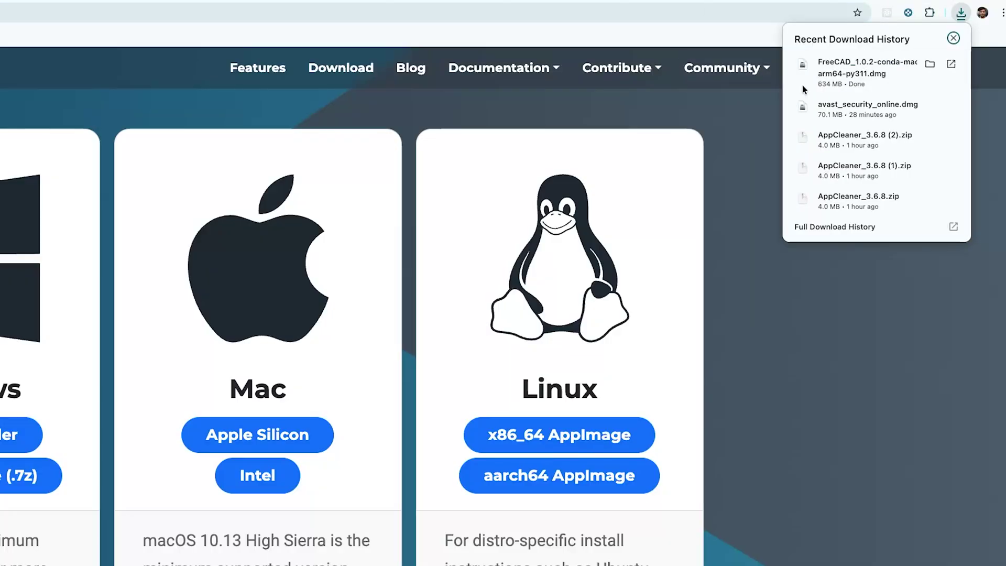
{"action": "left_click", "coordinate": [932, 63]}
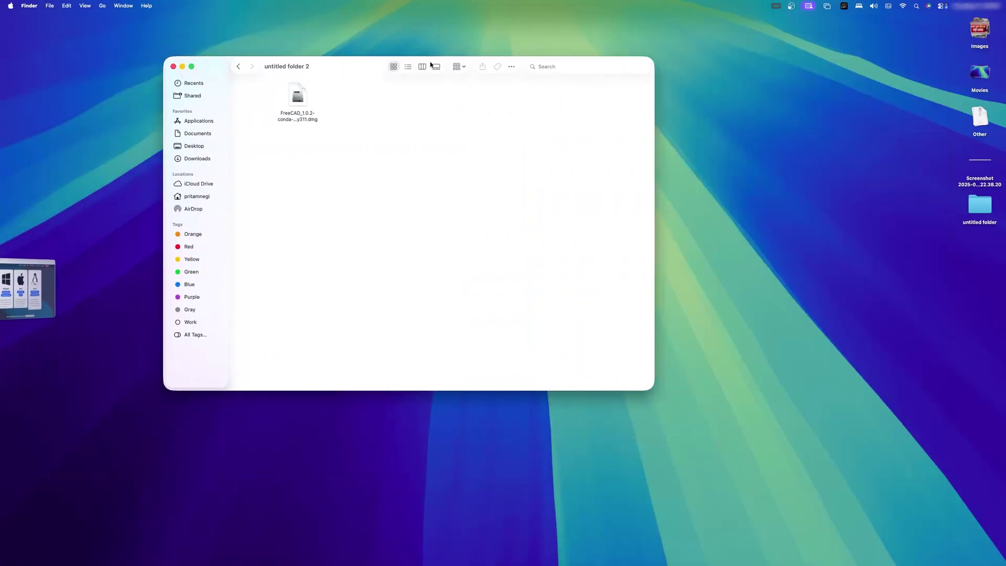
- Mount the FreeCAD disk image and copy FreeCAD into the Applications folder
{"action": "double_click", "coordinate": [380, 21]}
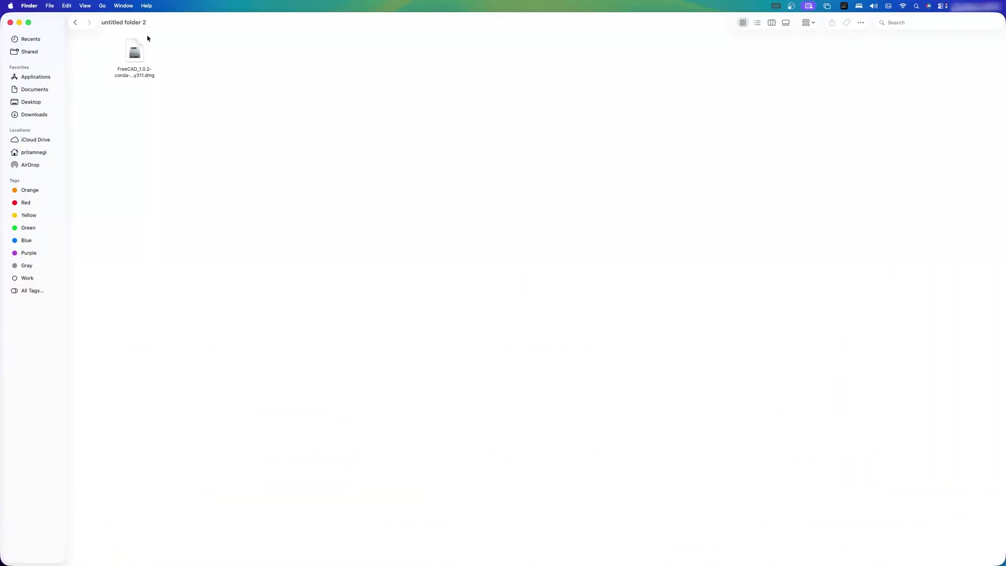
{"action": "left_click", "coordinate": [140, 54]}
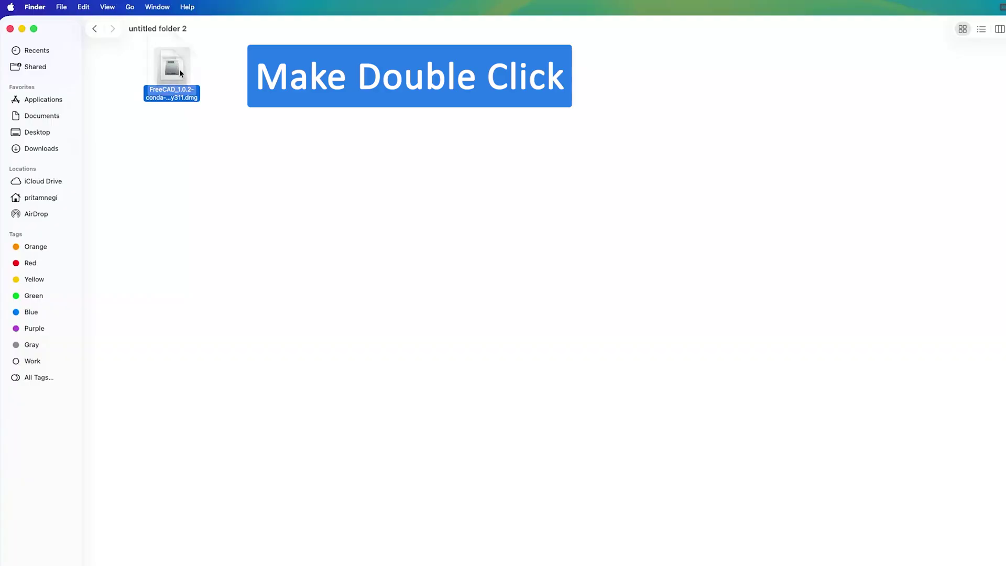
{"action": "double_click", "coordinate": [180, 69]}
{"action": "left_click_drag", "start_coordinate": [267, 440], "coordinate": [388, 186]}
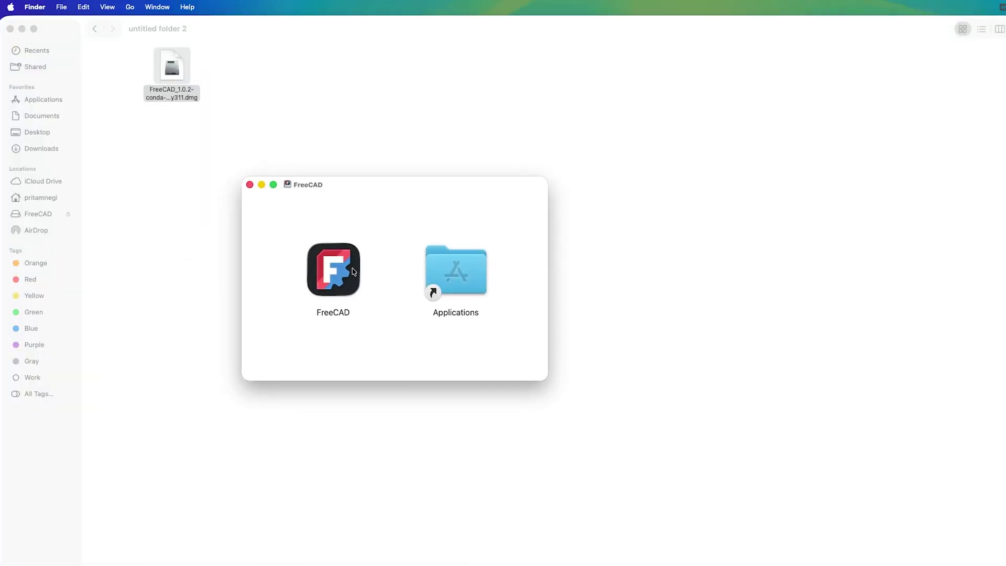
{"action": "left_click_drag", "start_coordinate": [329, 284], "coordinate": [451, 254]}
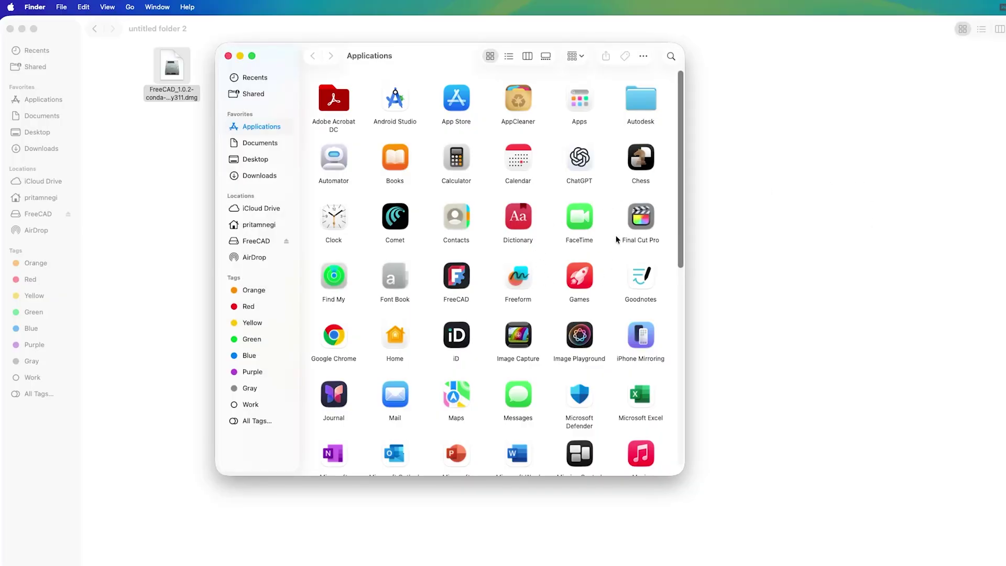
- Close the Applications, untitled folder, disk image and Chrome download page windows
{"action": "left_click", "coordinate": [228, 56]}
{"action": "left_click", "coordinate": [10, 29]}
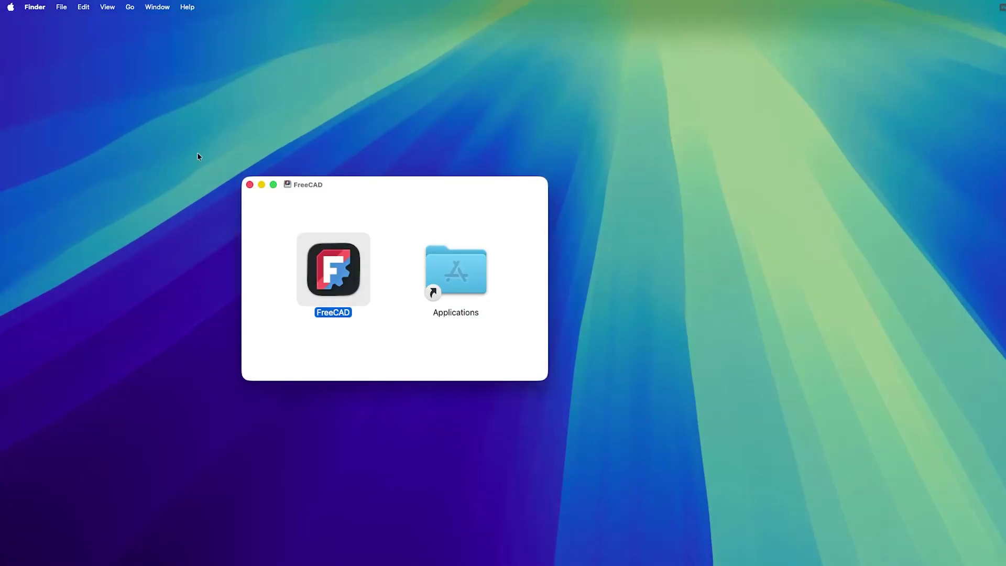
{"action": "left_click", "coordinate": [249, 184]}
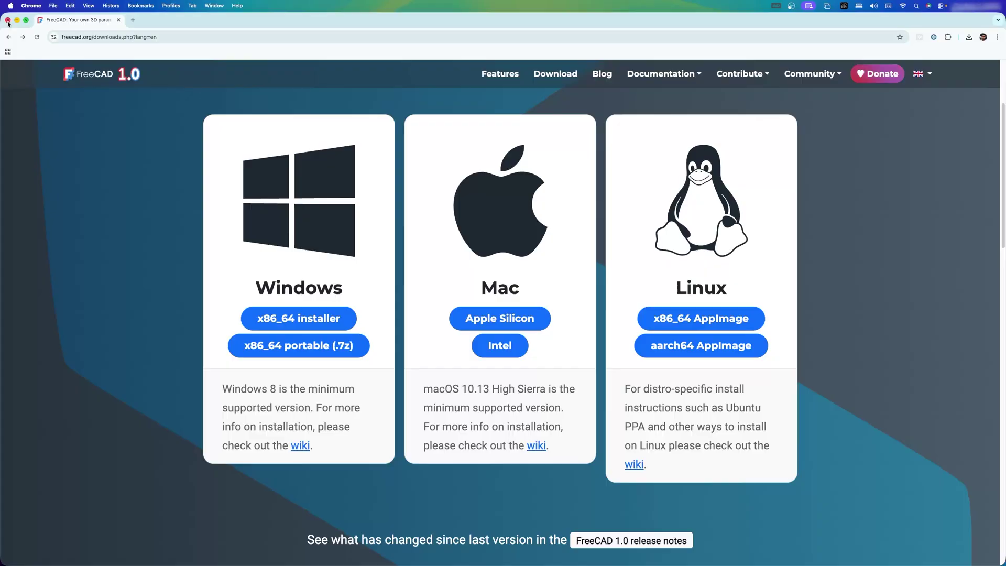
{"action": "left_click", "coordinate": [8, 21]}
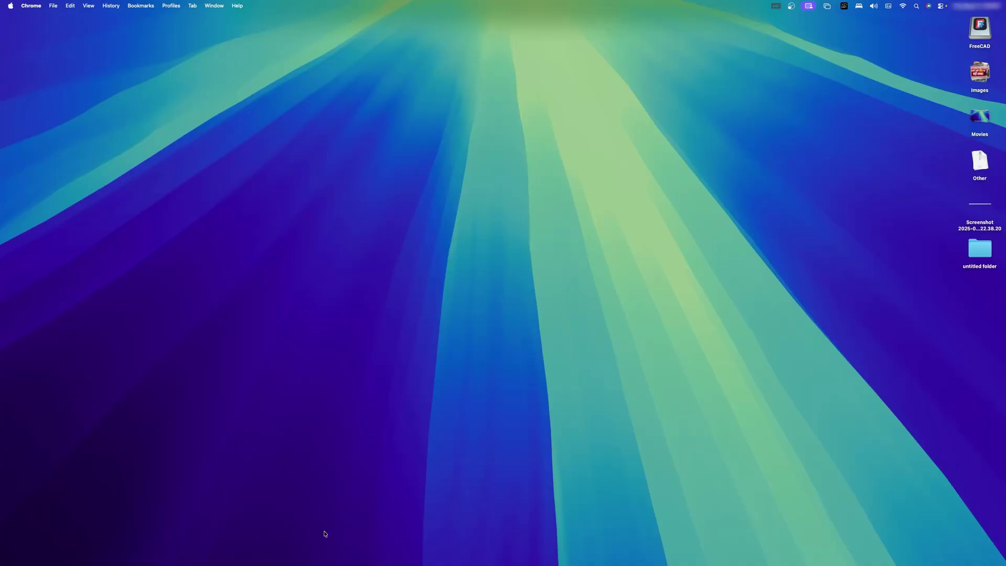
- Launch FreeCAD from the Apps search and approve the downloaded-app security prompt
{"action": "left_click", "coordinate": [250, 547]}
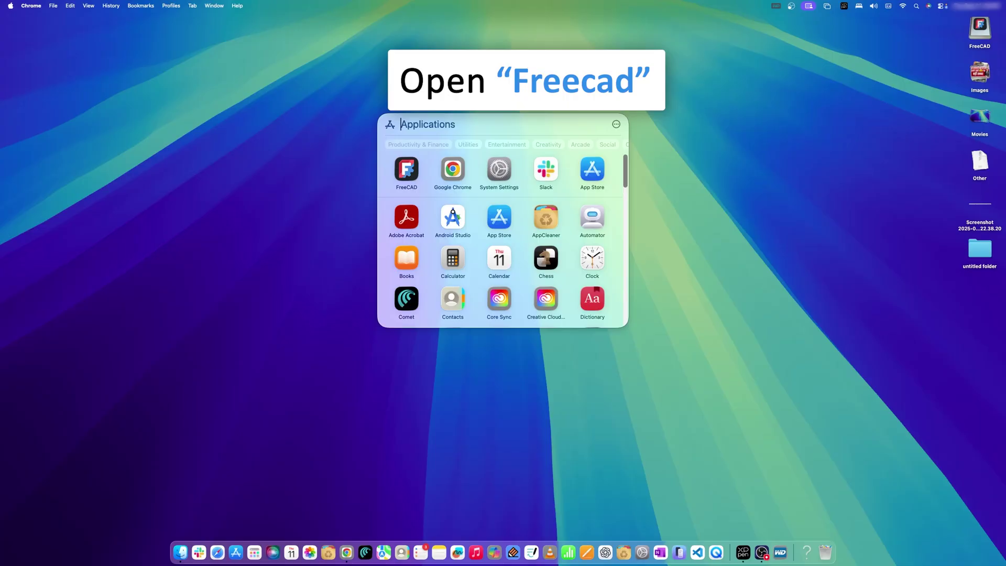
{"action": "type", "text": "freeCAD"}
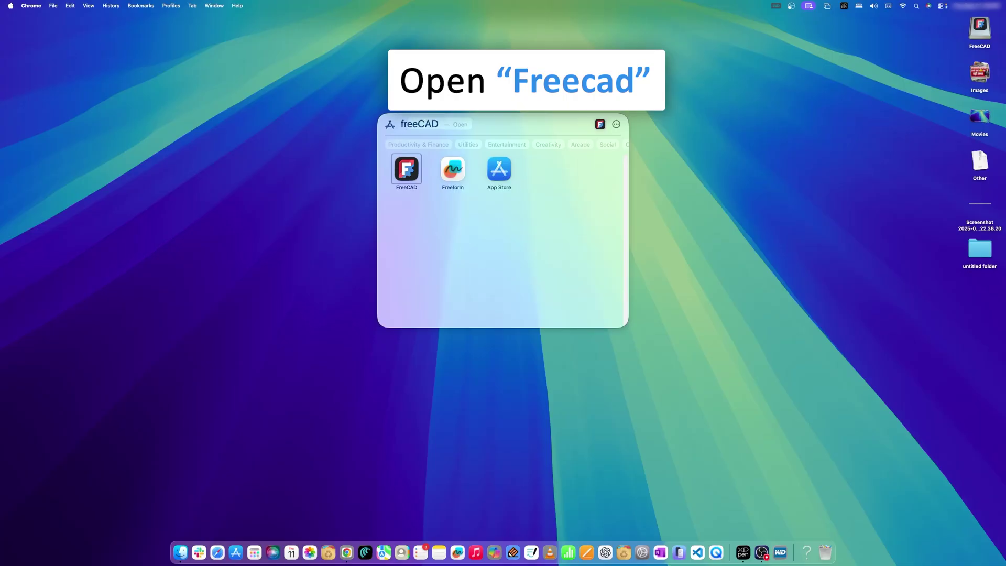
{"action": "left_click", "coordinate": [401, 168]}
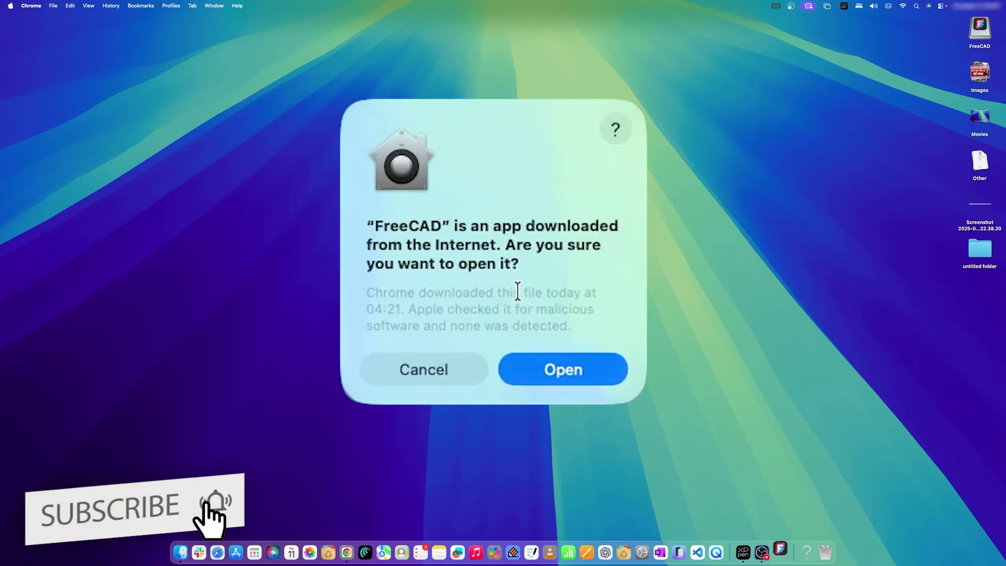
{"action": "left_click", "coordinate": [573, 363]}
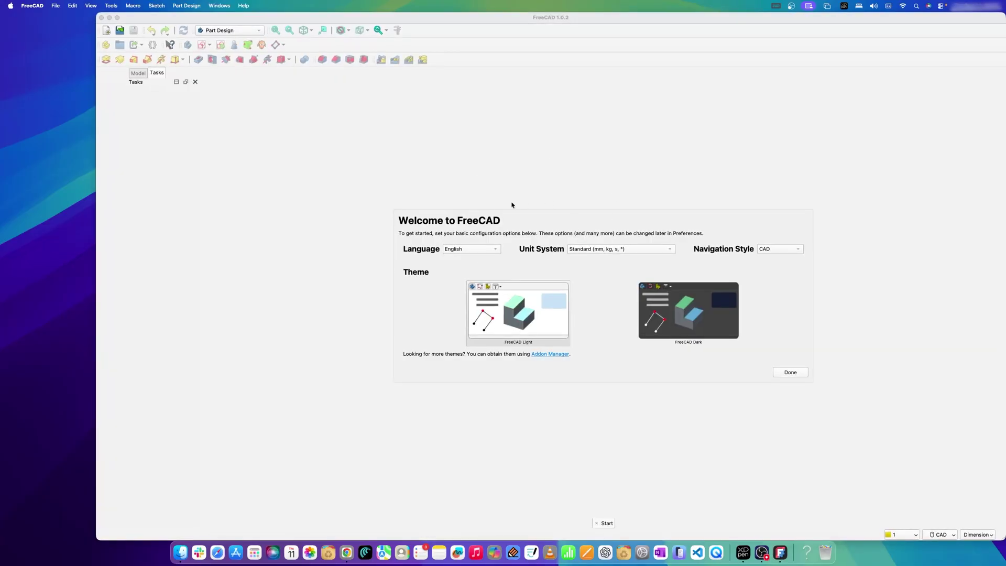
- Maximize FreeCAD, keep the Part Design workbench, and create a new Unnamed document
{"action": "double_click", "coordinate": [550, 21]}
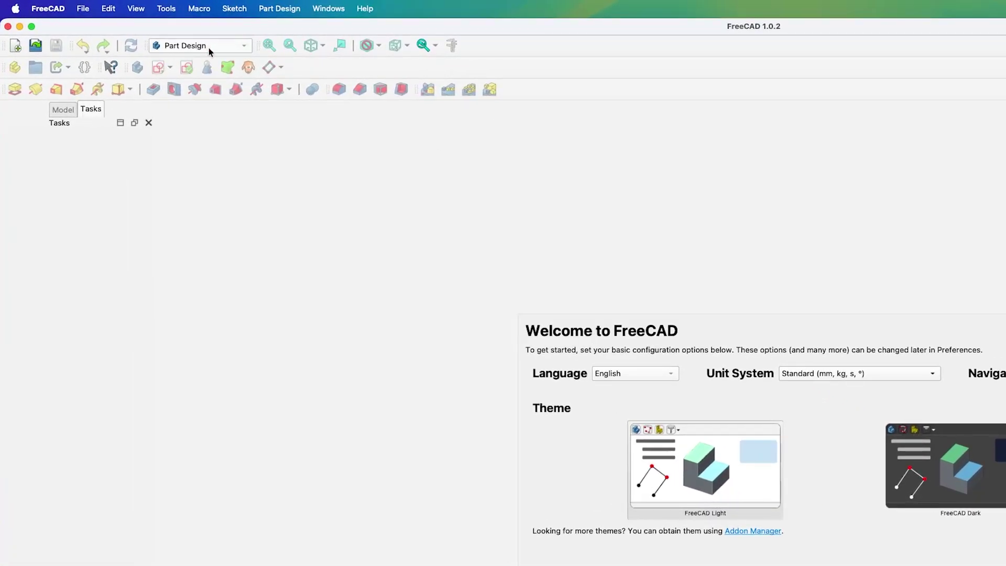
{"action": "left_click", "coordinate": [208, 49]}
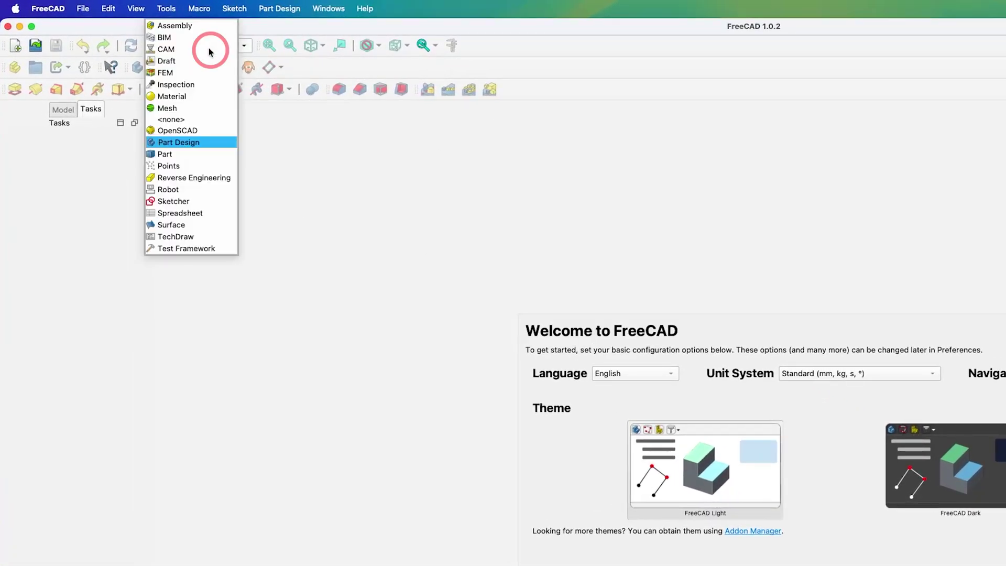
{"action": "left_click", "coordinate": [209, 154]}
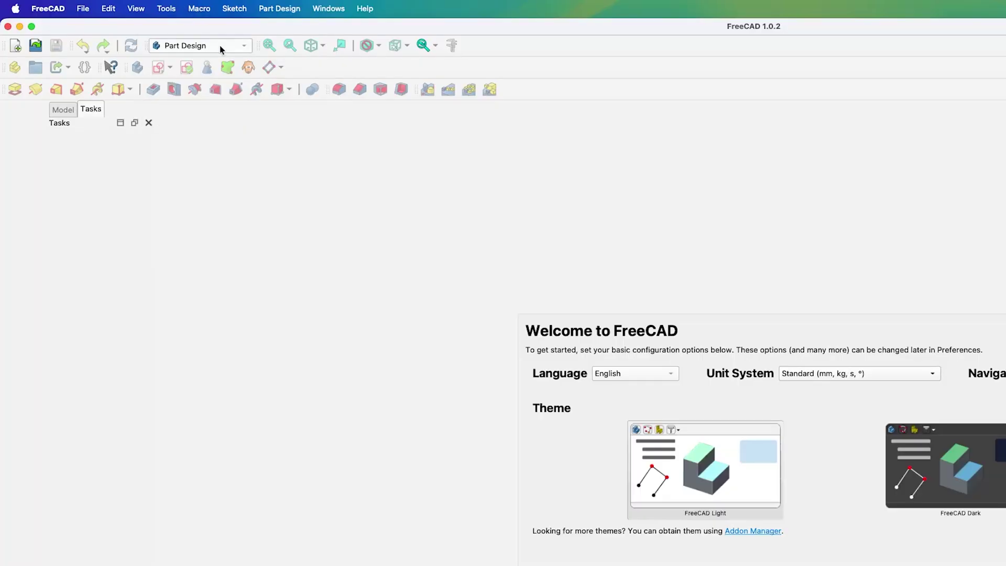
{"action": "left_click", "coordinate": [15, 45]}
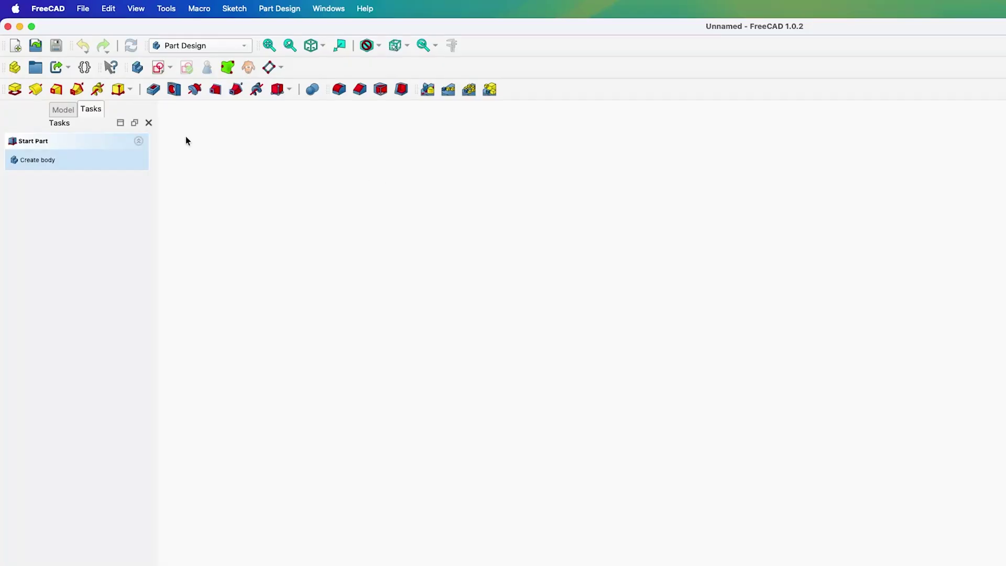
- Create a body and sketch a closed five-sided polygon on a base plane
{"action": "left_click", "coordinate": [52, 159]}
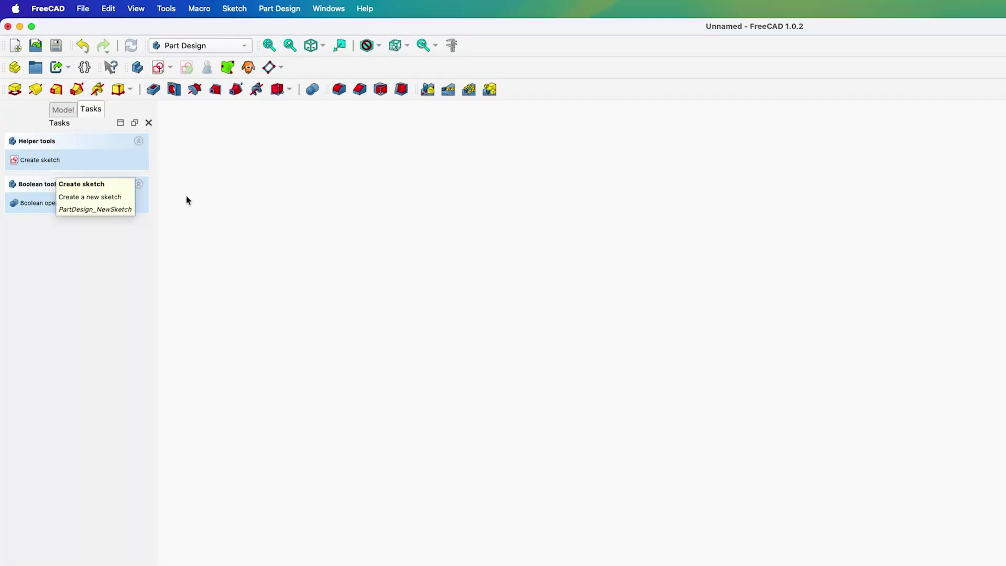
{"action": "left_click", "coordinate": [40, 160]}
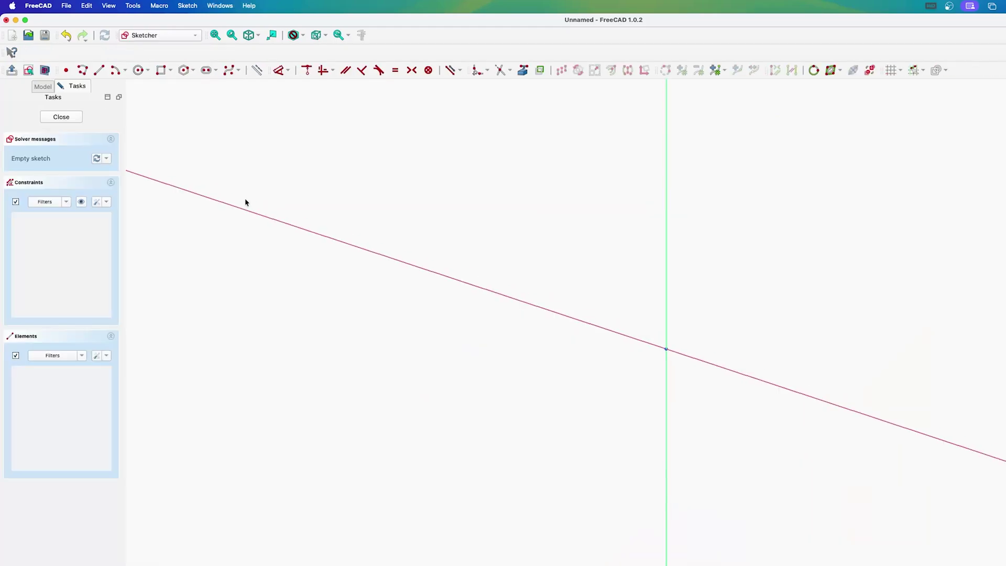
{"action": "left_click", "coordinate": [832, 198]}
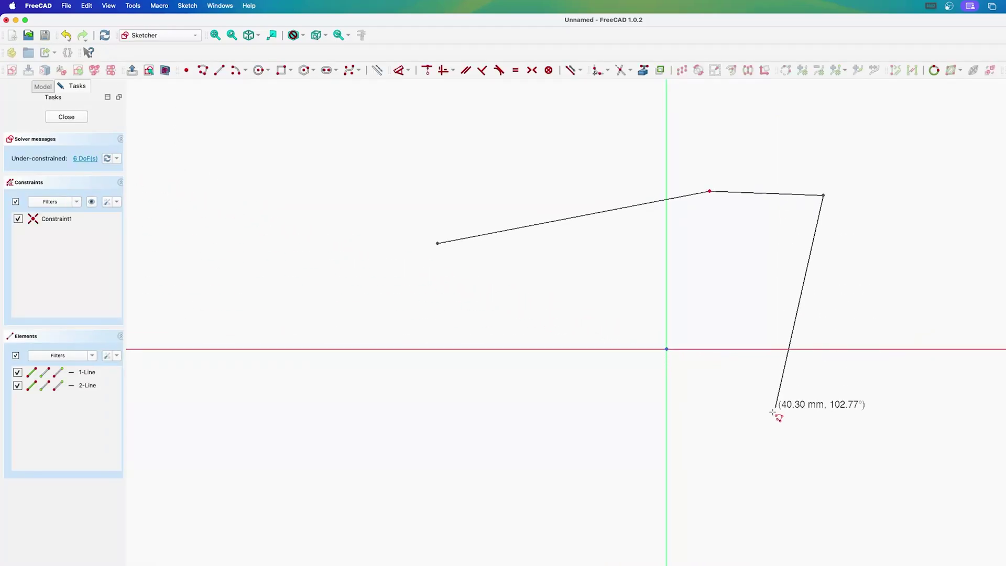
{"action": "left_click", "coordinate": [775, 427]}
{"action": "left_click", "coordinate": [534, 401]}
{"action": "left_click", "coordinate": [438, 243]}
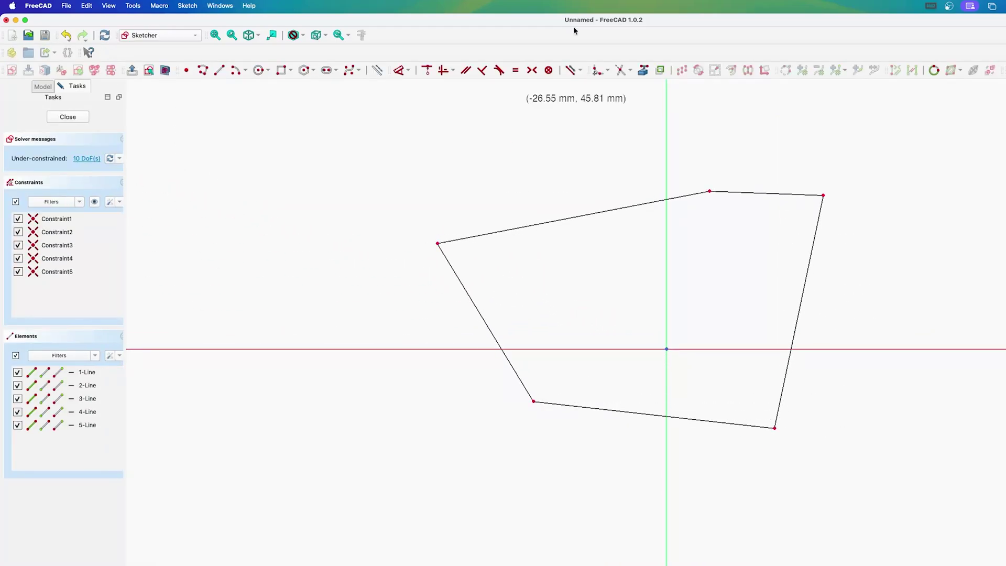
- Pad the finished sketch into a solid and orbit to show its top face
{"action": "left_click", "coordinate": [73, 118]}
{"action": "left_click", "coordinate": [58, 133]}
{"action": "left_click", "coordinate": [11, 69]}
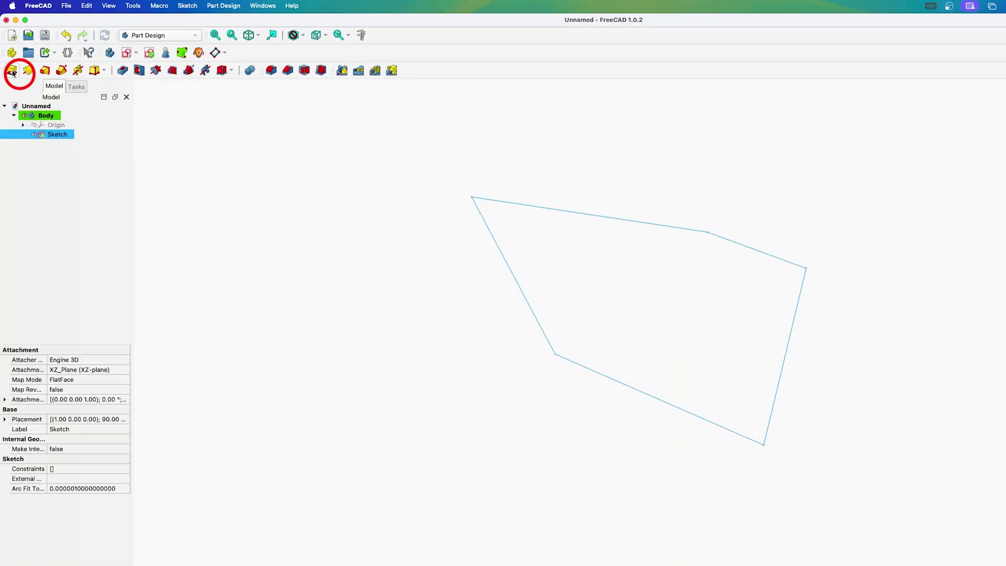
{"action": "key", "text": "Return"}
{"action": "middle_click_drag", "start_coordinate": [598, 144], "coordinate": [577, 297]}
{"action": "middle_click_drag", "start_coordinate": [620, 243], "coordinate": [560, 343]}
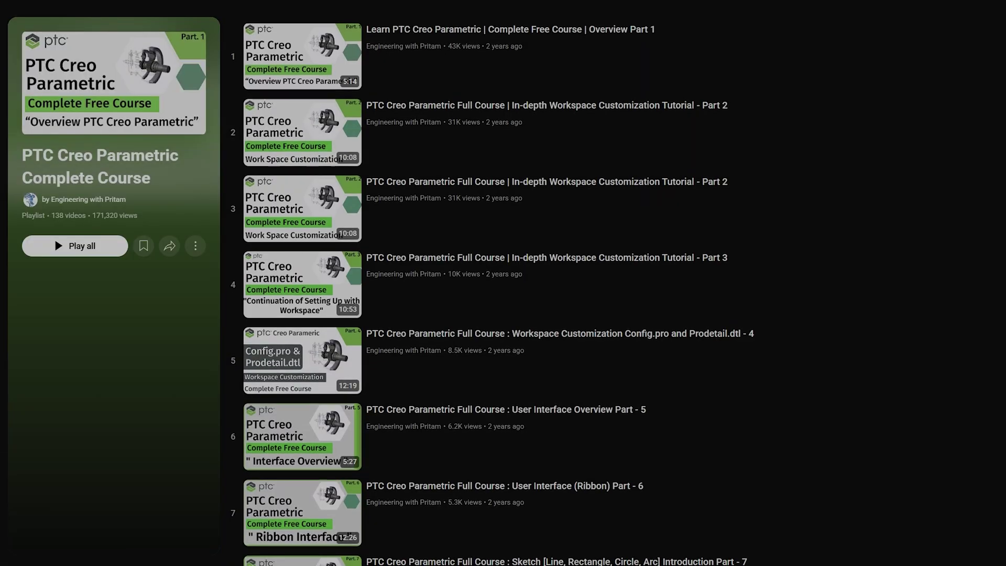
- Scroll the playlist down to the hole-feature videos, items 35–41
{"action": "scroll", "coordinate": [493, 289], "scroll_direction": "down", "scroll_amount": 3}
{"action": "scroll", "coordinate": [493, 289], "scroll_direction": "down", "scroll_amount": 6}
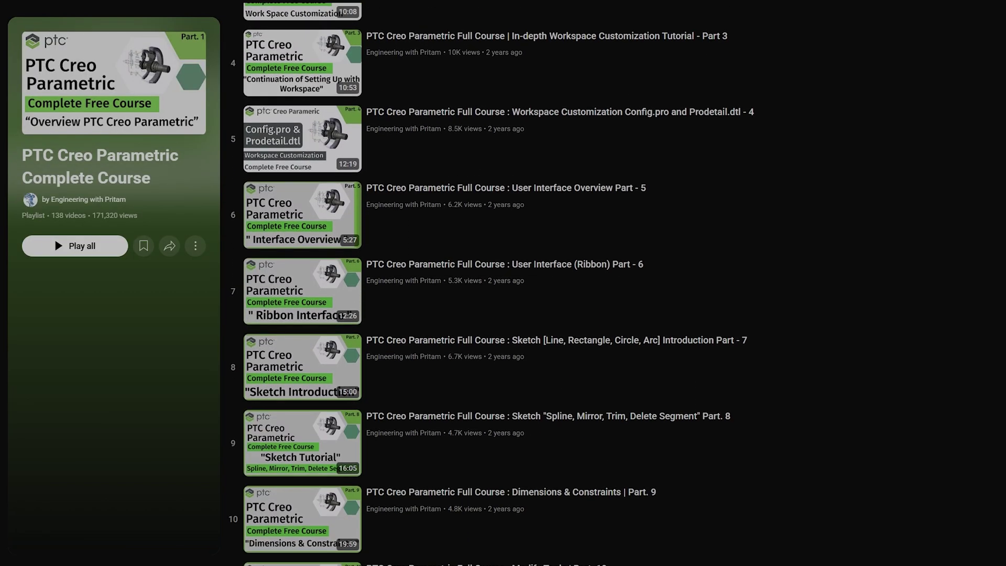
{"action": "scroll", "coordinate": [493, 288], "scroll_direction": "down", "scroll_amount": 8}
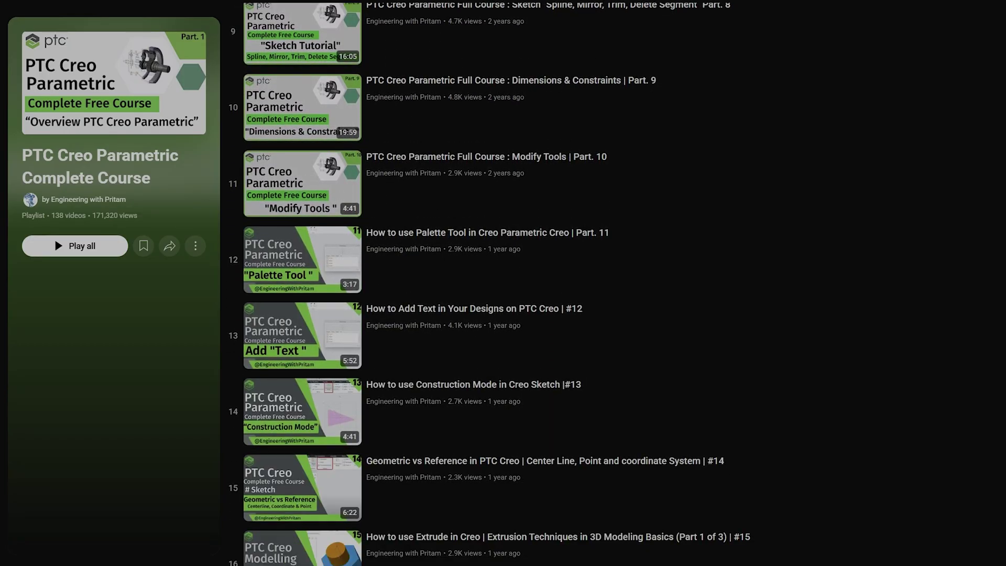
{"action": "scroll", "coordinate": [492, 289], "scroll_direction": "down", "scroll_amount": 10}
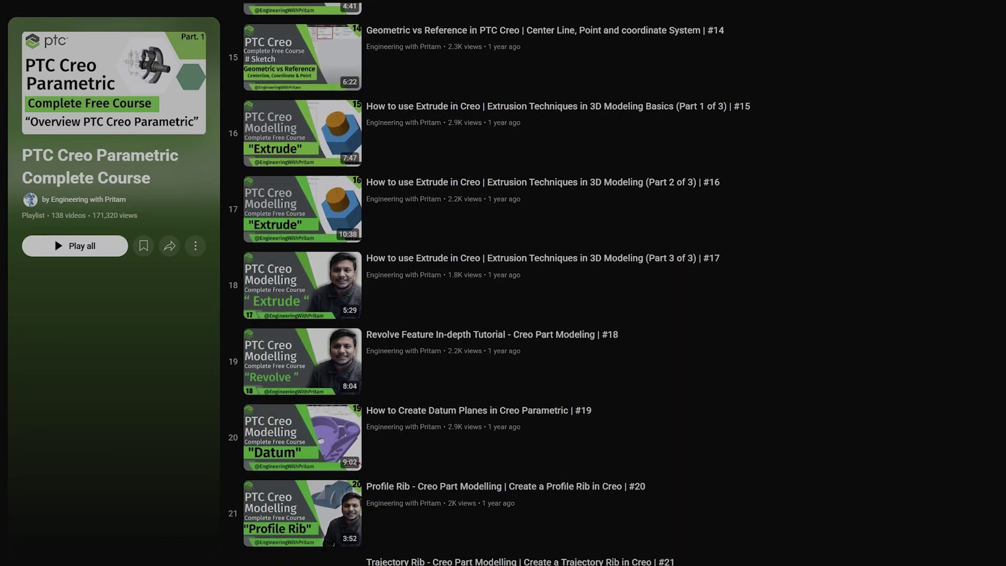
{"action": "scroll", "coordinate": [493, 288], "scroll_direction": "down", "scroll_amount": 11}
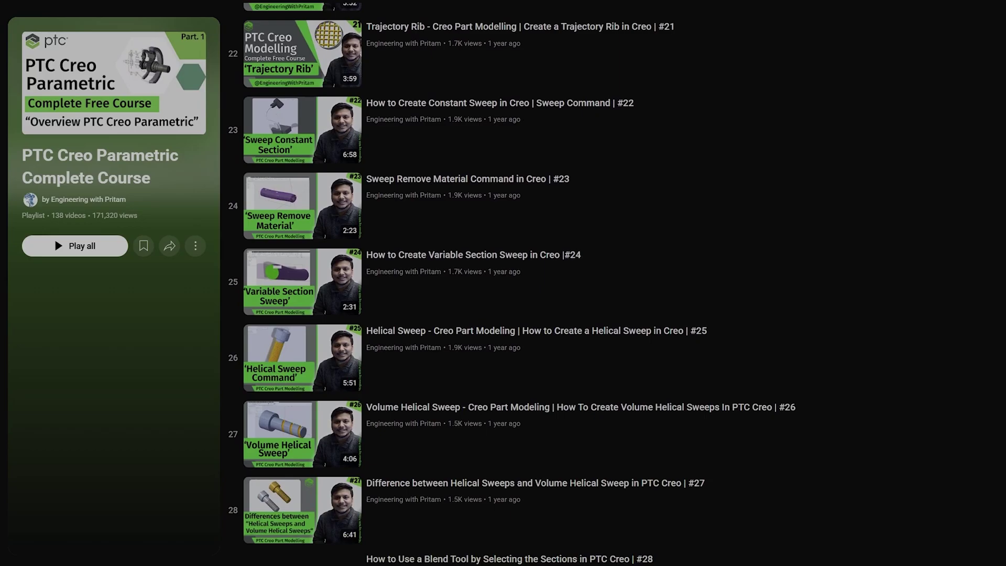
{"action": "scroll", "coordinate": [492, 288], "scroll_direction": "down", "scroll_amount": 10}
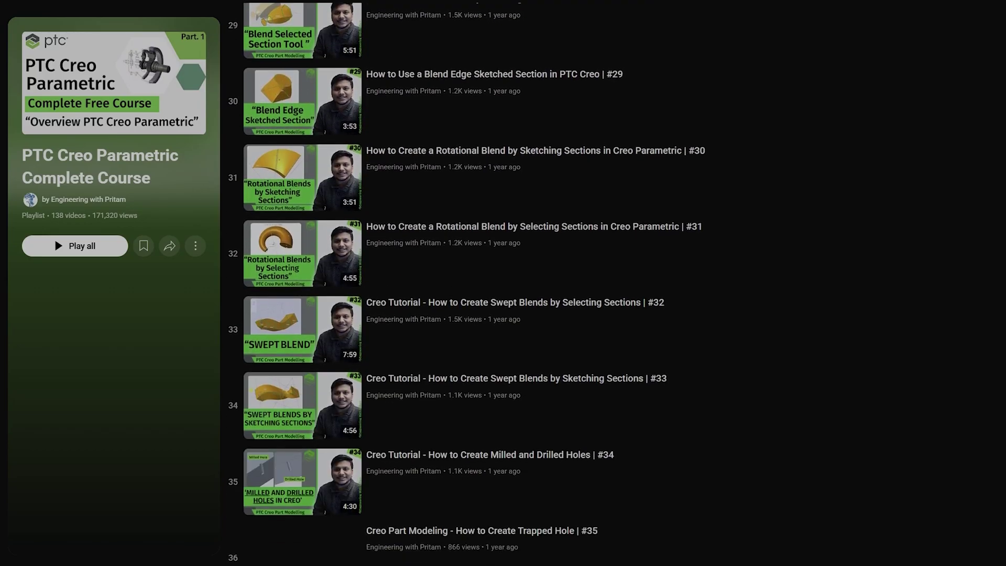